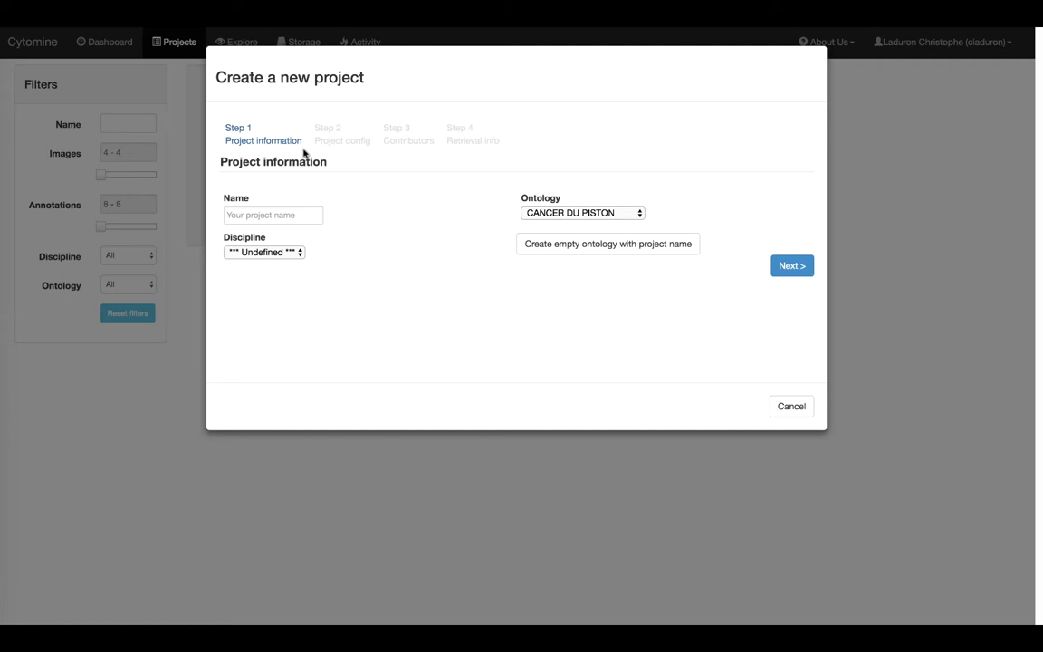
Name the new project "Test capsule création" and leave its discipline set to Undefined.
{"action": "left_click", "coordinate": [292, 214]}
{"action": "type", "text": "Test c"}
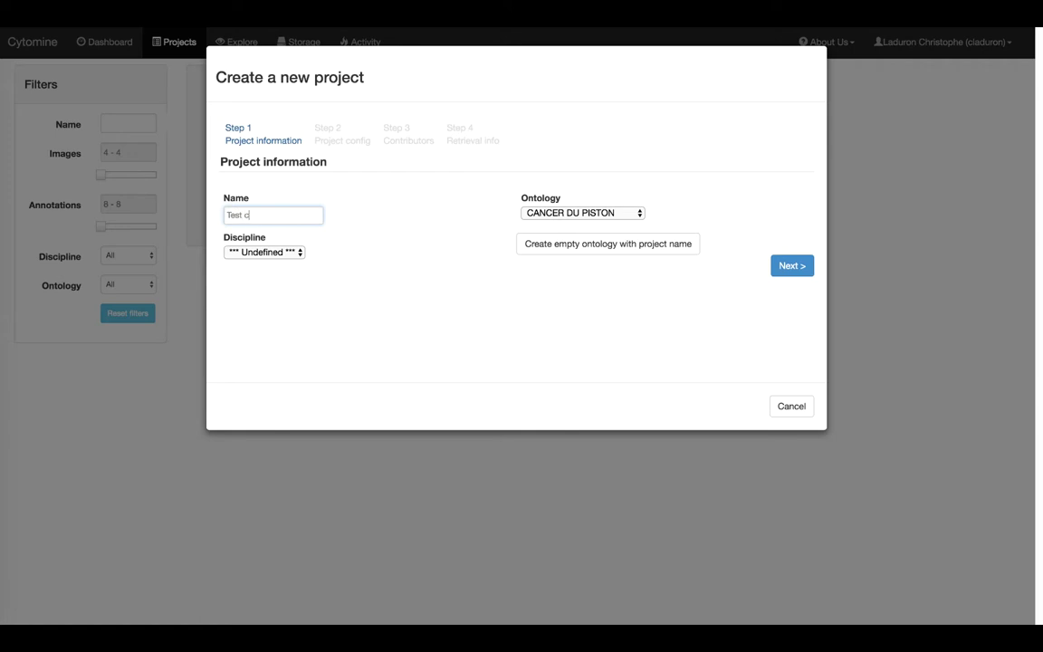
{"action": "type", "text": "apsule création"}
{"action": "left_click", "coordinate": [401, 212]}
{"action": "left_click", "coordinate": [302, 256]}
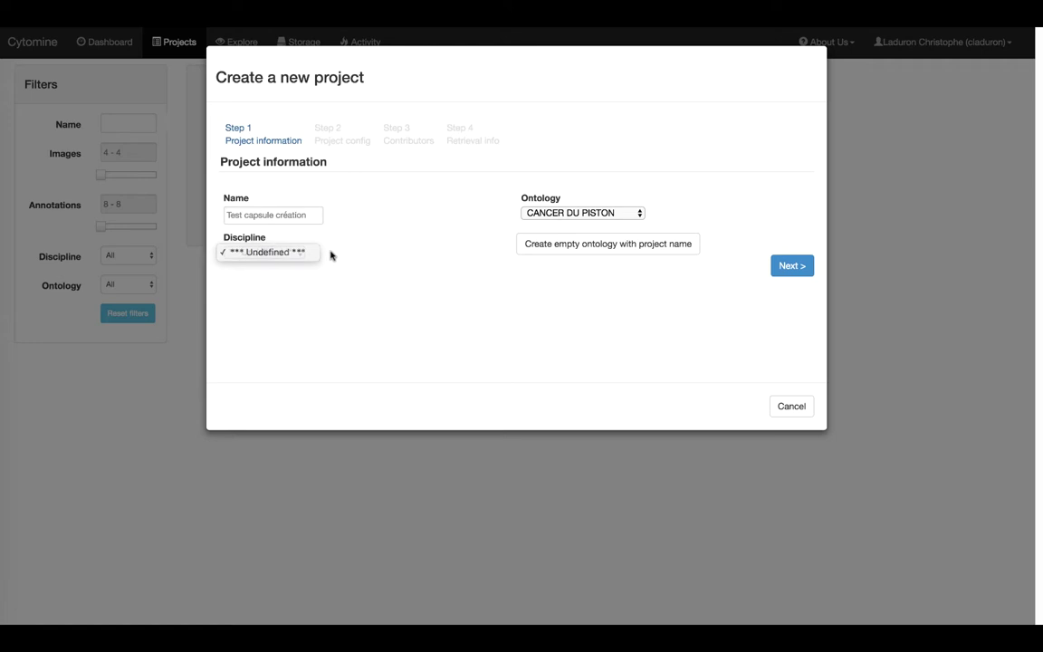
{"action": "left_click", "coordinate": [330, 255]}
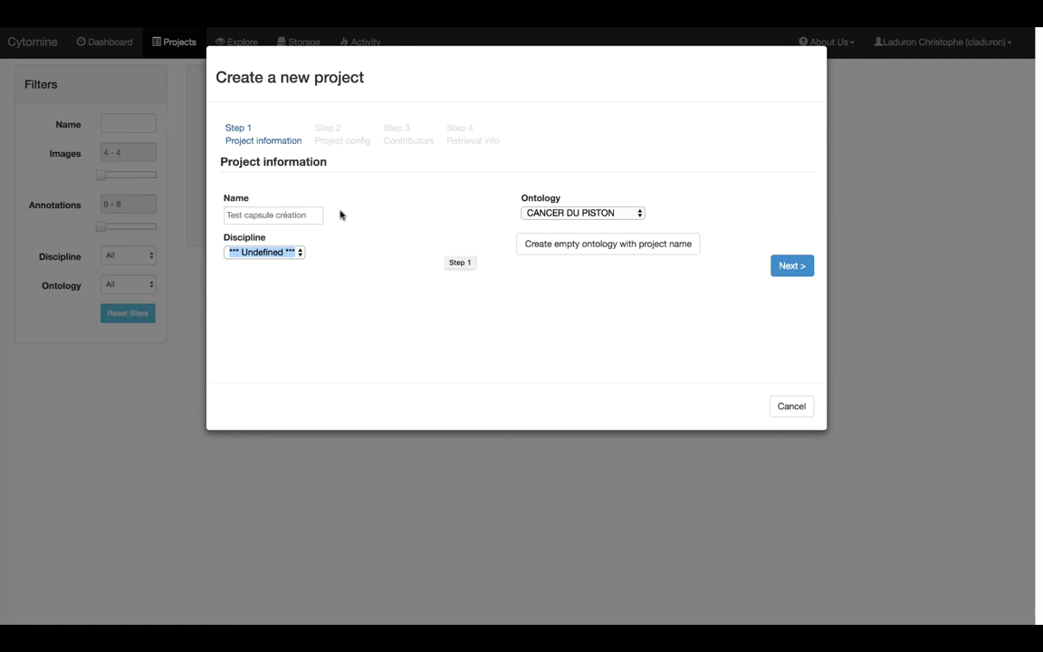
Choose the existing test-project ontology that carries the account holder's surname and proceed to the project configuration.
{"action": "left_click", "coordinate": [629, 213]}
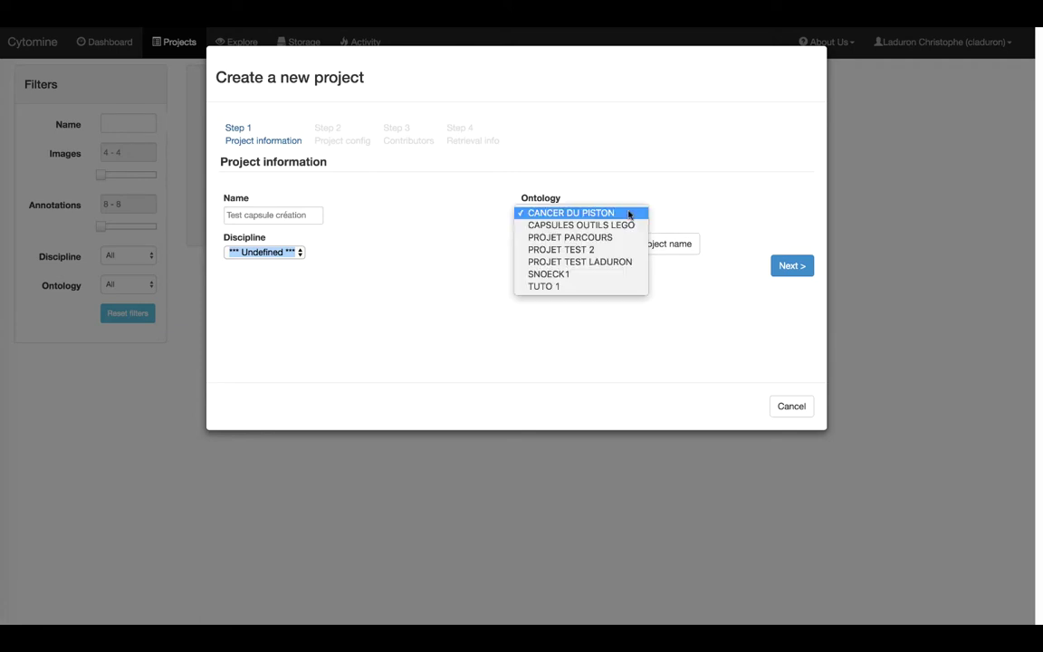
{"action": "left_click", "coordinate": [697, 215]}
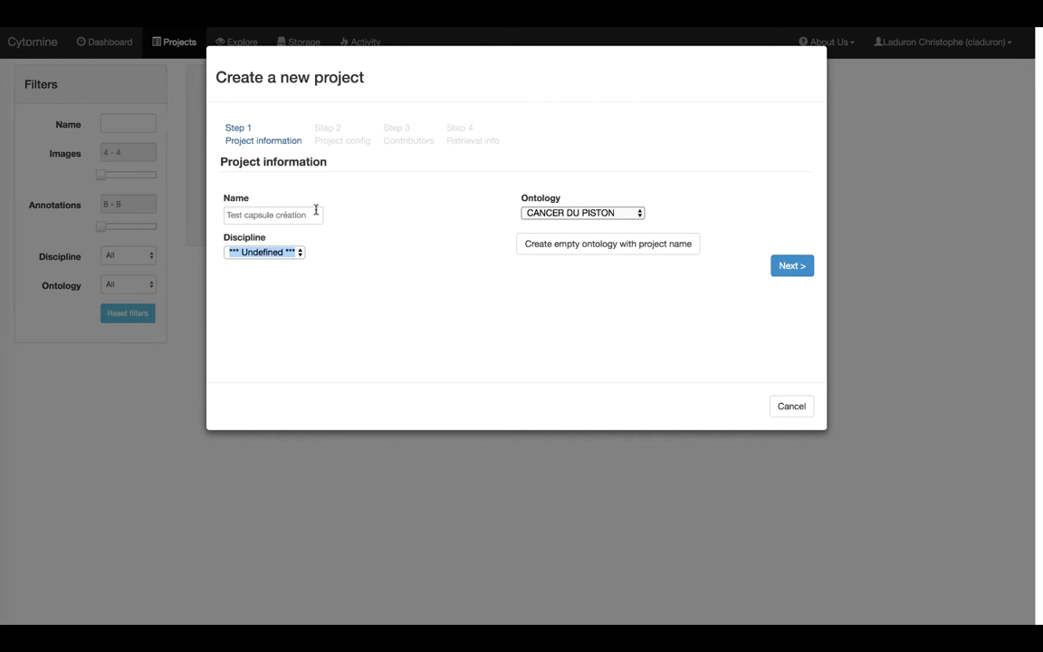
{"action": "left_click", "coordinate": [602, 213]}
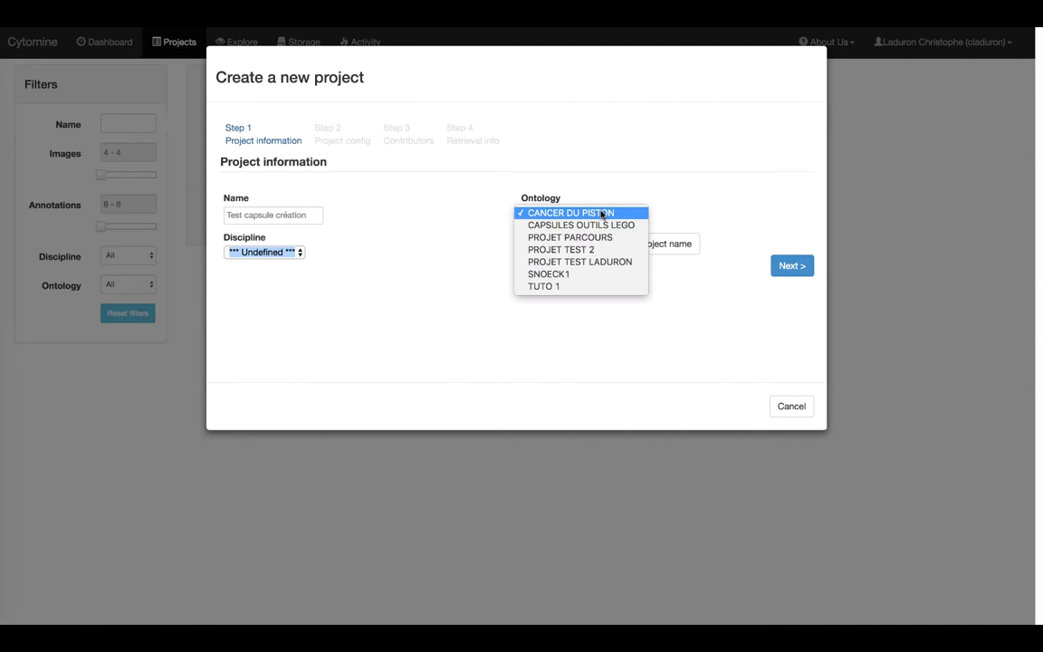
{"action": "left_click", "coordinate": [596, 263]}
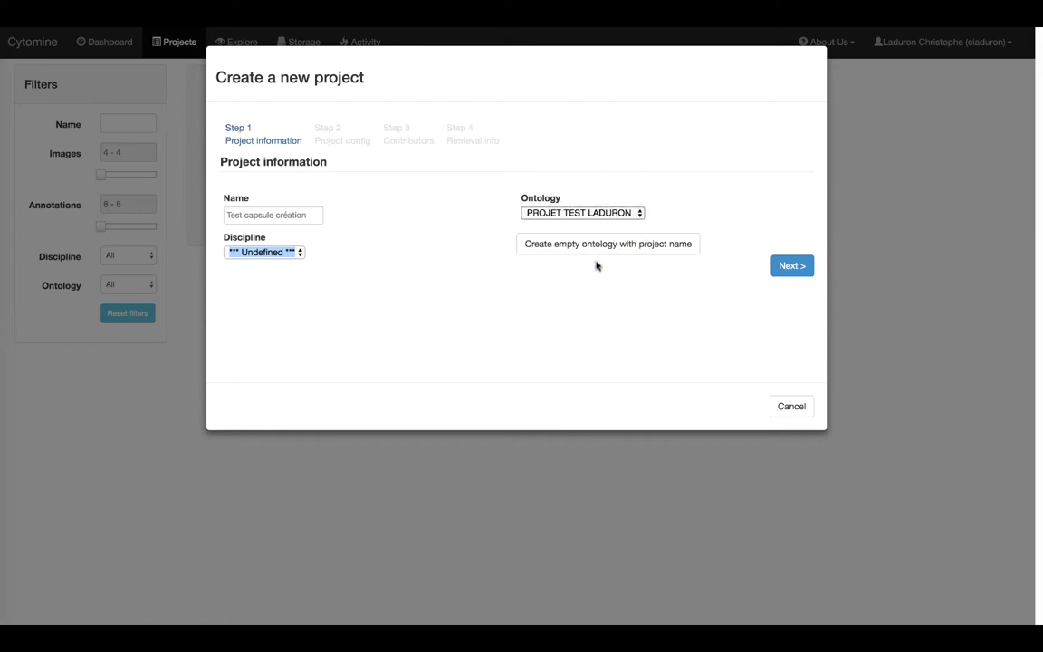
{"action": "left_click", "coordinate": [793, 265]}
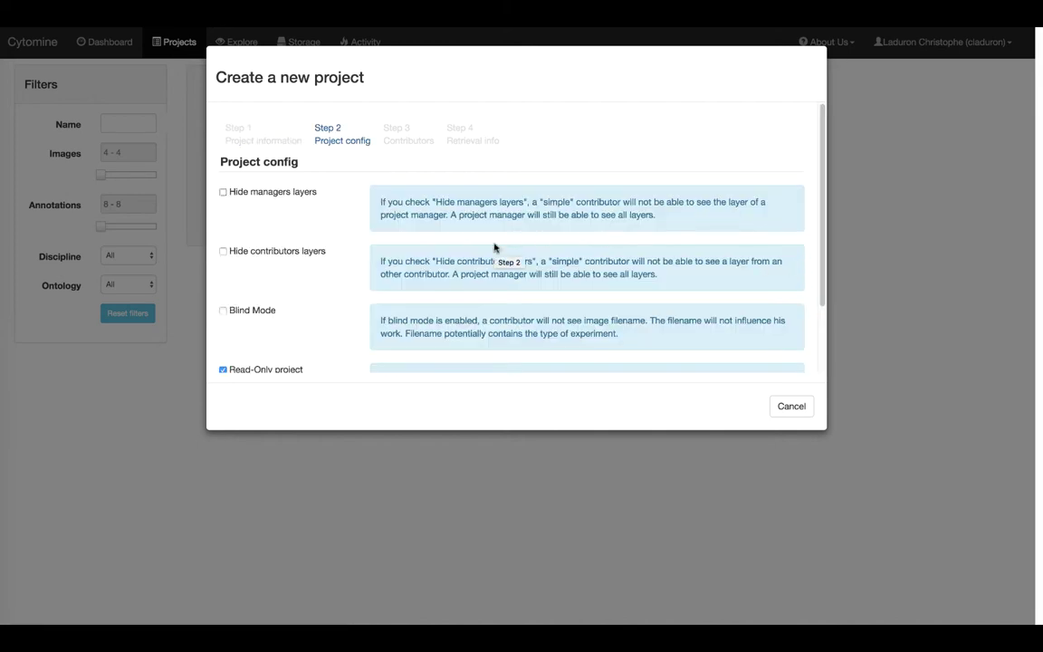
Review the project configuration options for layer hiding, blind mode and read-only access along with their explanations.
{"action": "scroll", "coordinate": [494, 247], "scroll_direction": "down", "scroll_amount": 2}
{"action": "scroll", "coordinate": [494, 248], "scroll_direction": "up", "scroll_amount": 1}
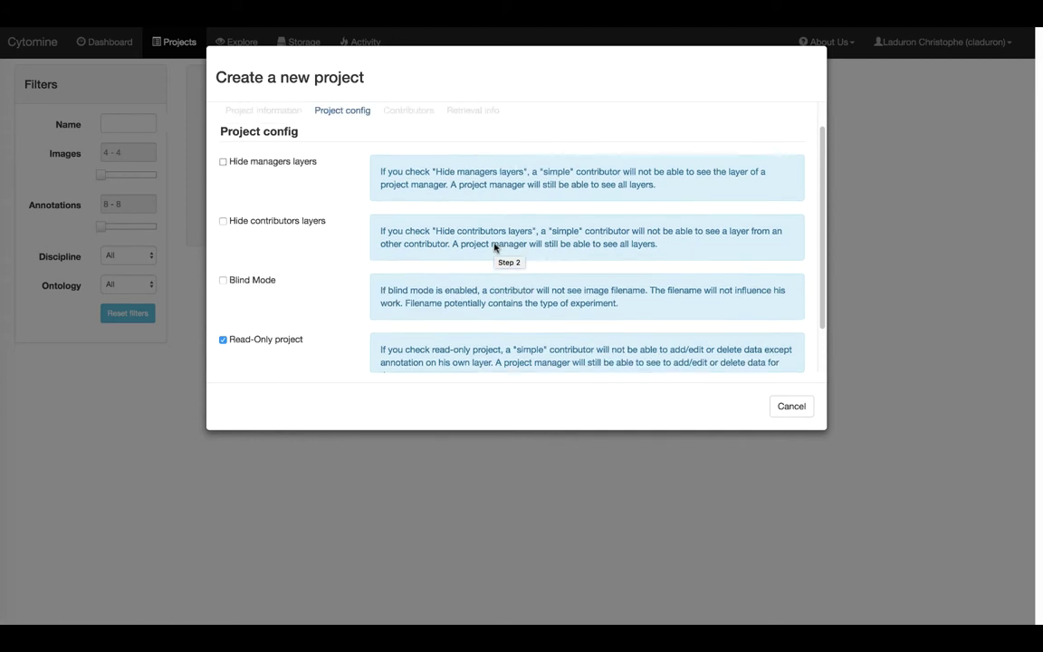
{"action": "scroll", "coordinate": [495, 247], "scroll_direction": "up", "scroll_amount": 1}
{"action": "scroll", "coordinate": [494, 243], "scroll_direction": "down", "scroll_amount": 2}
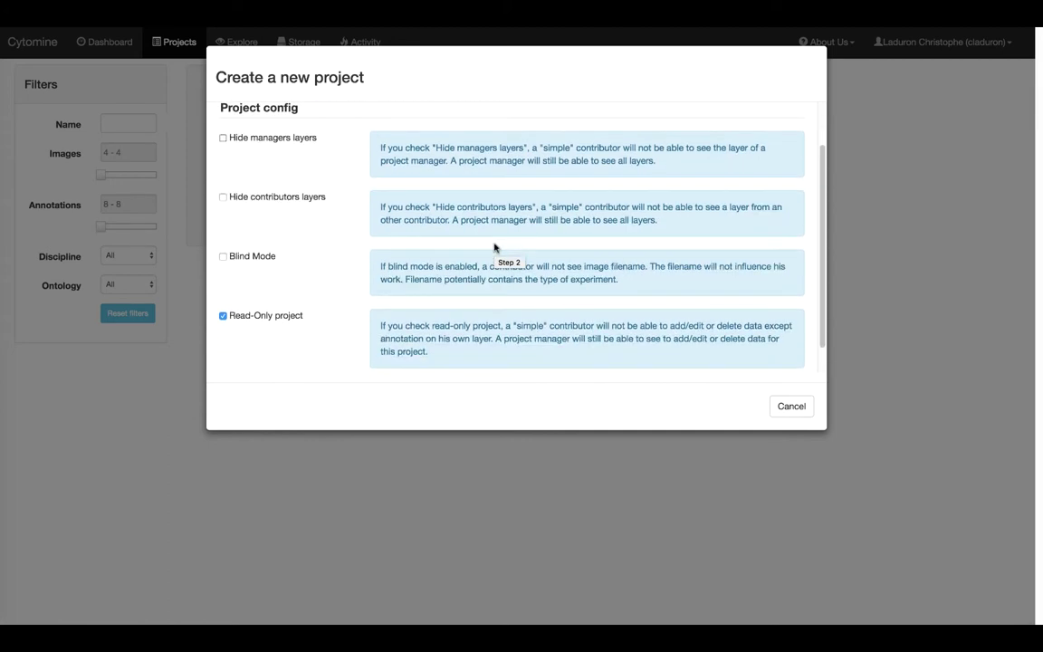
{"action": "scroll", "coordinate": [495, 243], "scroll_direction": "up", "scroll_amount": 2}
{"action": "scroll", "coordinate": [495, 244], "scroll_direction": "up", "scroll_amount": 1}
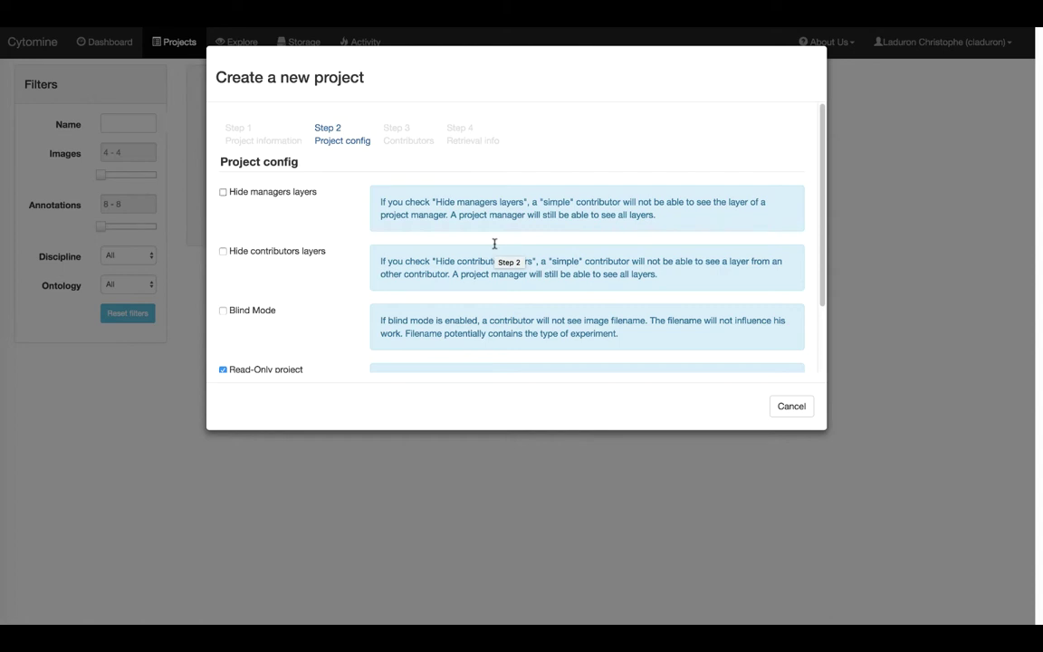
{"action": "scroll", "coordinate": [495, 243], "scroll_direction": "down", "scroll_amount": 2}
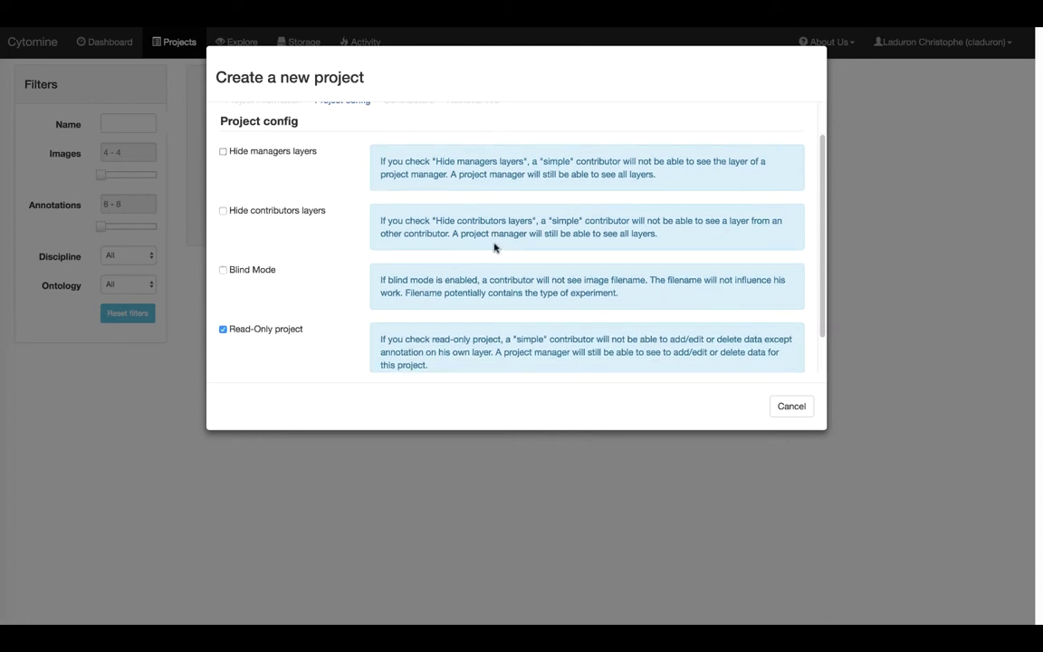
{"action": "scroll", "coordinate": [495, 245], "scroll_direction": "up", "scroll_amount": 1}
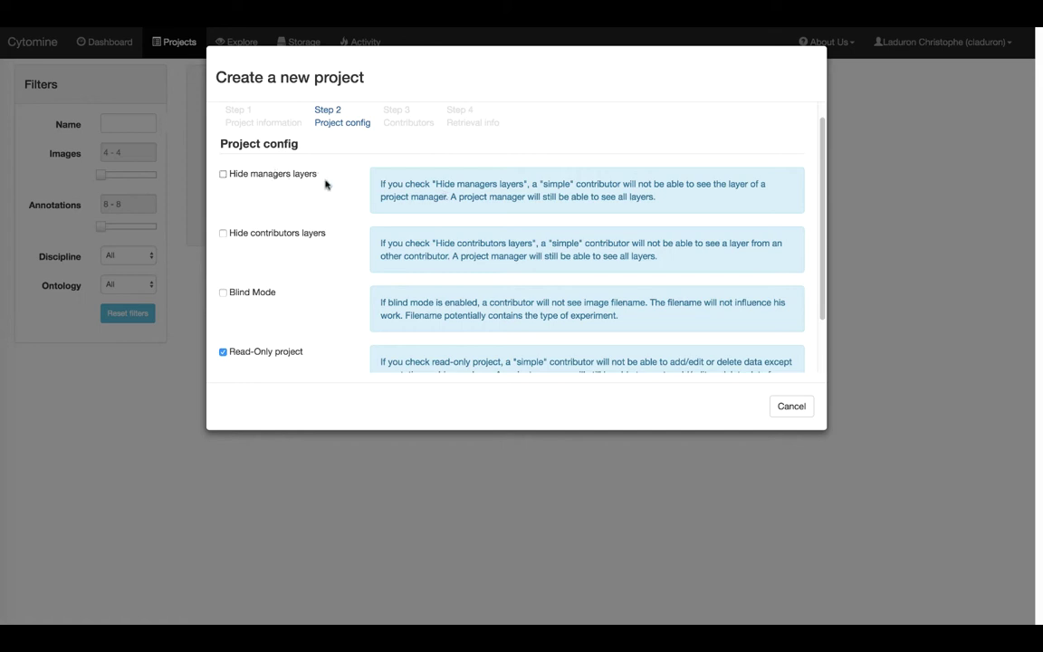
Leave Hide managers layers unchecked, keep Read-Only project enabled, and continue to the contributors settings.
{"action": "left_click", "coordinate": [223, 175]}
{"action": "left_click", "coordinate": [223, 175]}
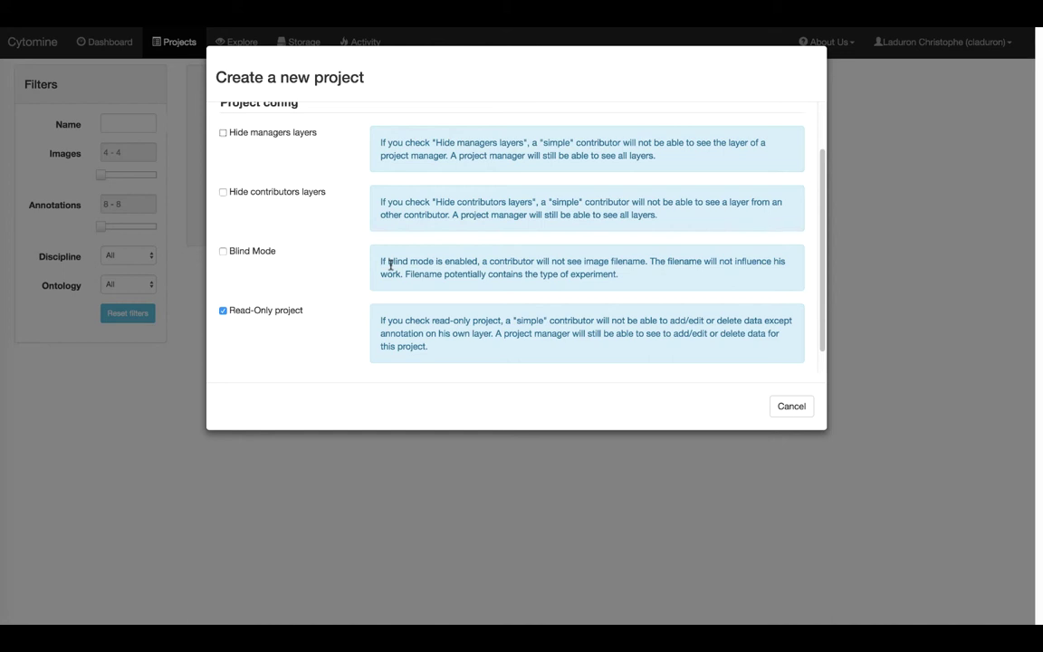
{"action": "scroll", "coordinate": [326, 328], "scroll_direction": "down", "scroll_amount": 1}
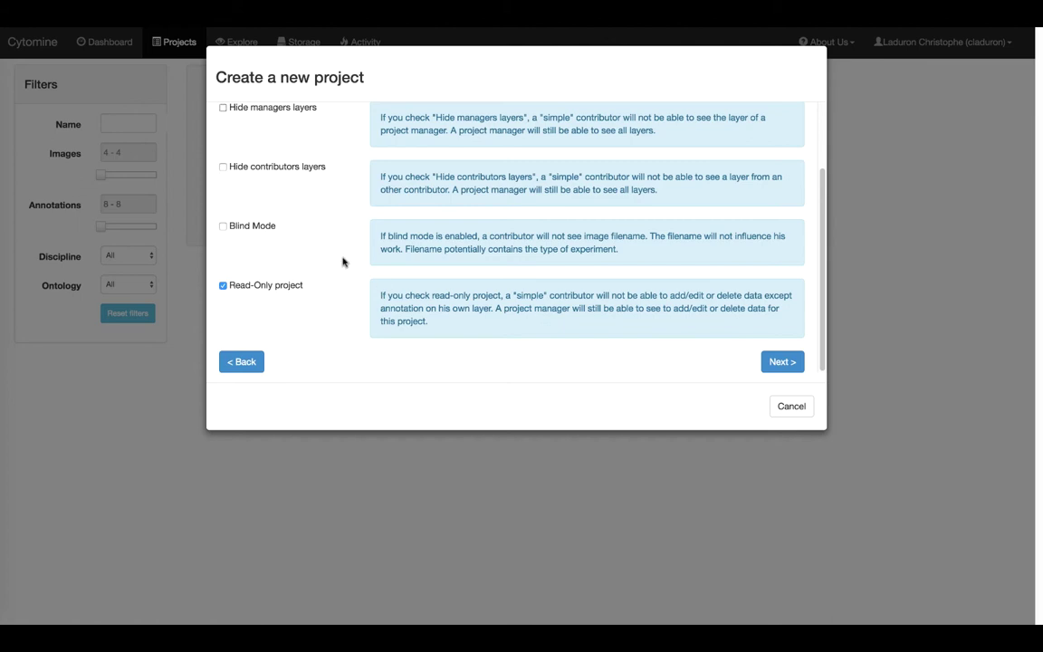
{"action": "scroll", "coordinate": [343, 262], "scroll_direction": "up", "scroll_amount": 3}
{"action": "scroll", "coordinate": [342, 262], "scroll_direction": "down", "scroll_amount": 3}
{"action": "left_click", "coordinate": [783, 363]}
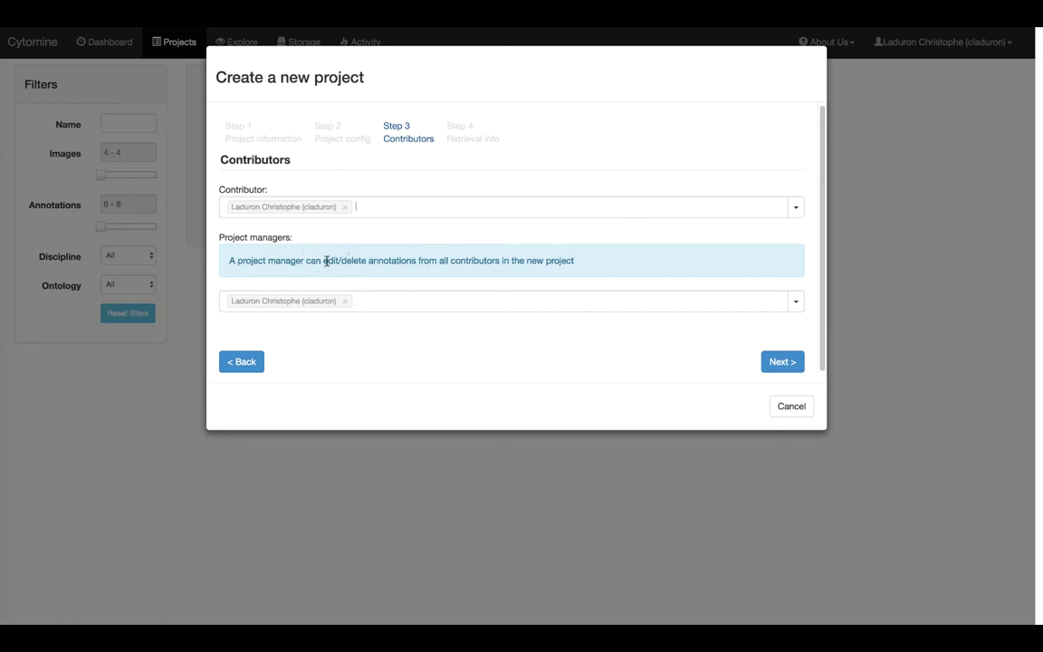
Look through the users available as project contributors without adding anyone, then close the list.
{"action": "left_click", "coordinate": [797, 209]}
{"action": "scroll", "coordinate": [707, 271], "scroll_direction": "down", "scroll_amount": 5}
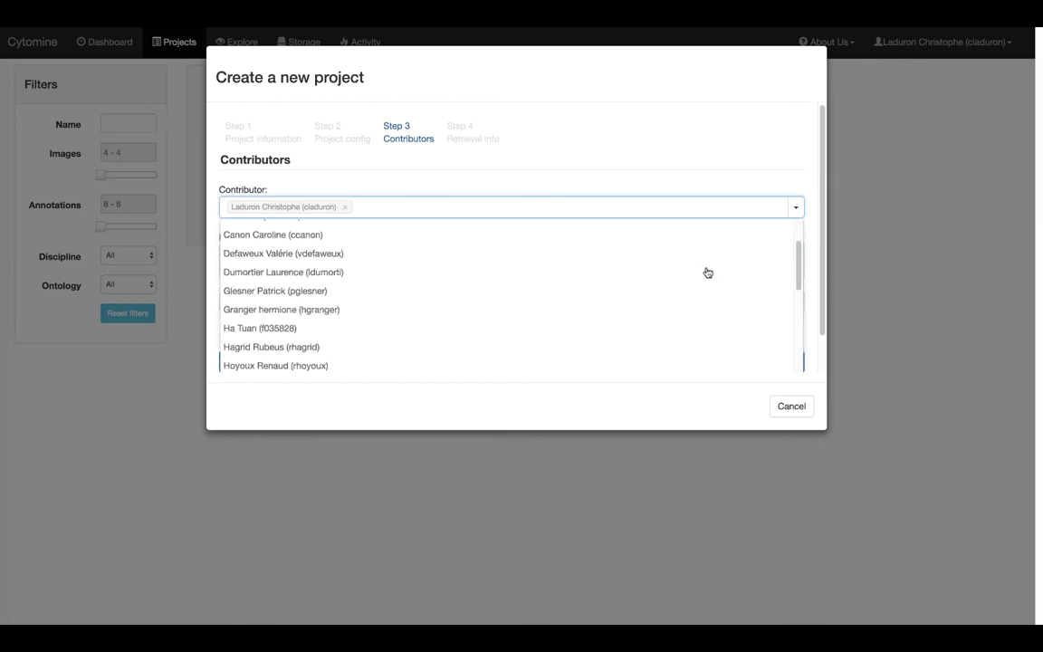
{"action": "scroll", "coordinate": [708, 273], "scroll_direction": "down", "scroll_amount": 10}
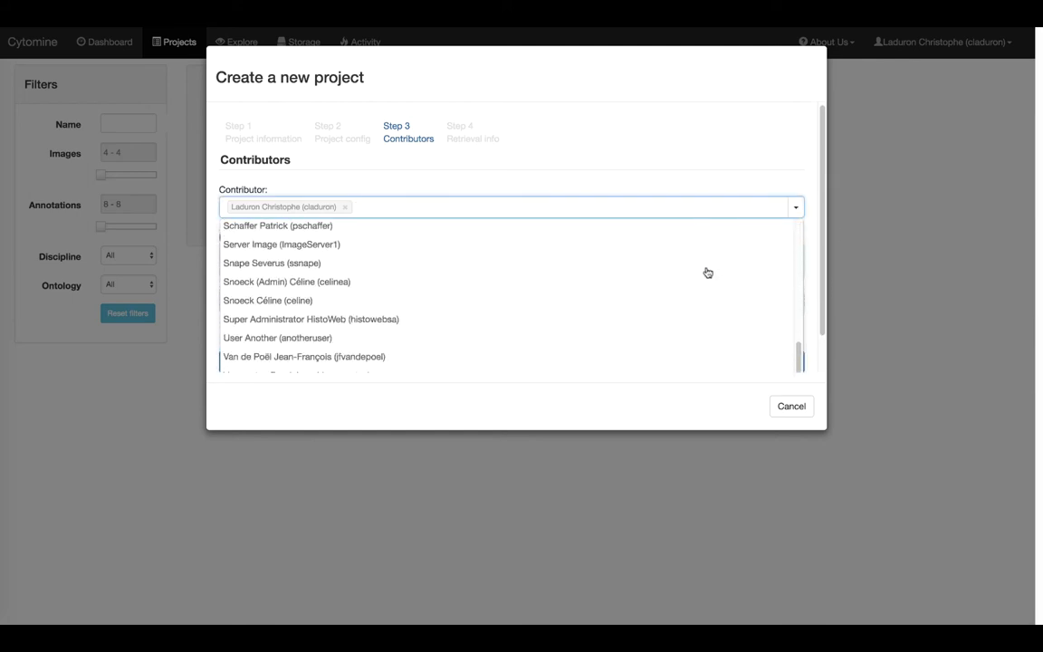
{"action": "scroll", "coordinate": [708, 273], "scroll_direction": "up", "scroll_amount": 15}
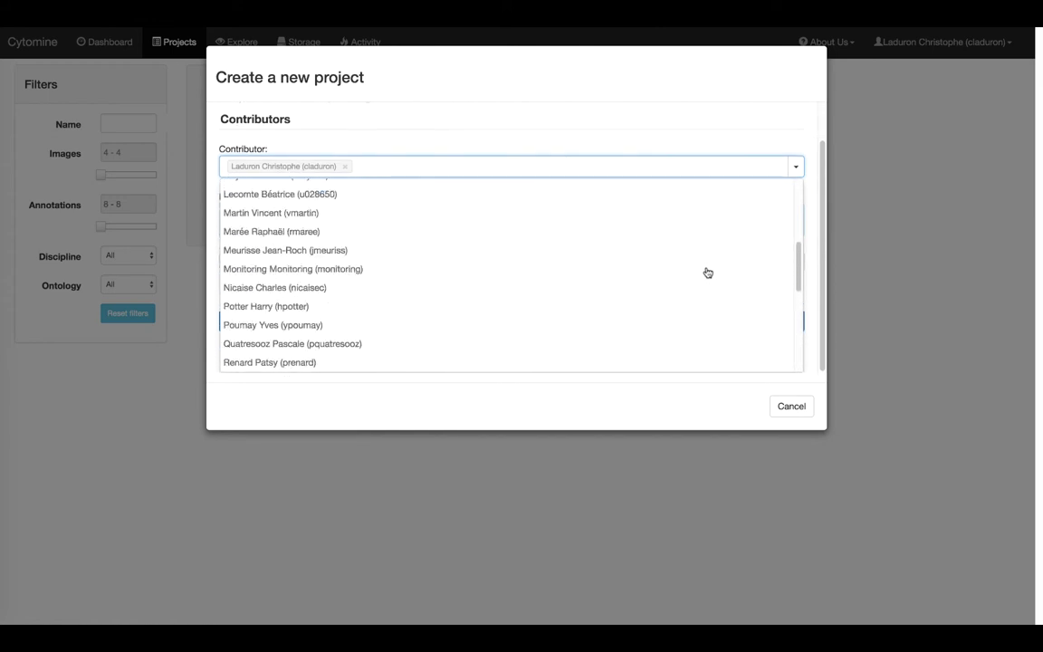
{"action": "left_click", "coordinate": [737, 185]}
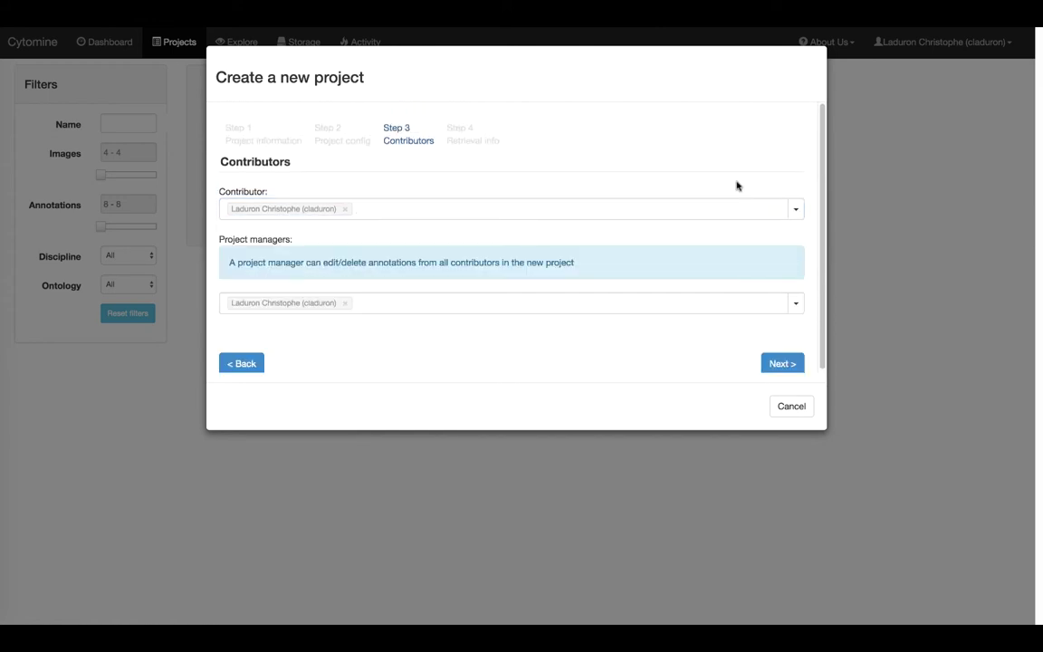
Look through the users available as project managers and close the list without adding anyone.
{"action": "left_click", "coordinate": [796, 305]}
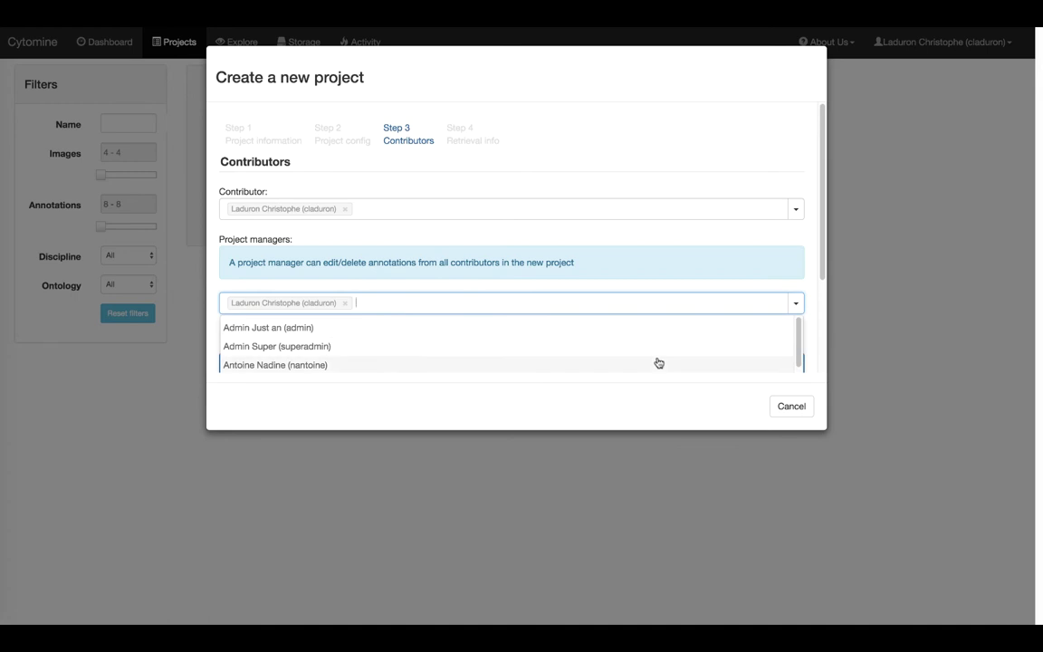
{"action": "scroll", "coordinate": [658, 364], "scroll_direction": "down", "scroll_amount": 10}
{"action": "scroll", "coordinate": [659, 364], "scroll_direction": "down", "scroll_amount": 10}
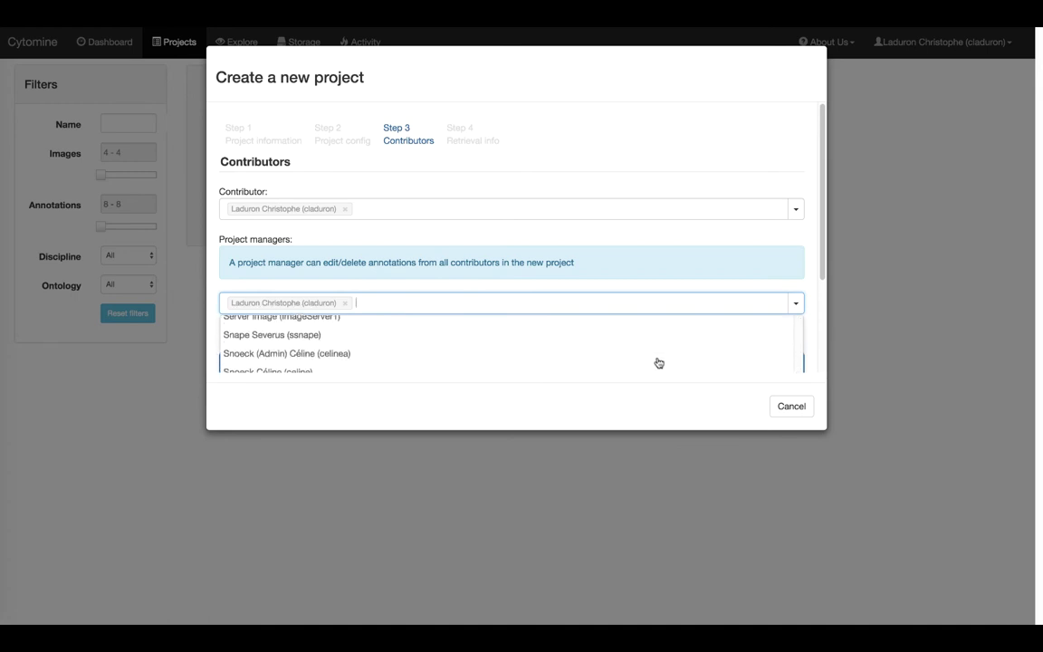
{"action": "scroll", "coordinate": [658, 363], "scroll_direction": "up", "scroll_amount": 20}
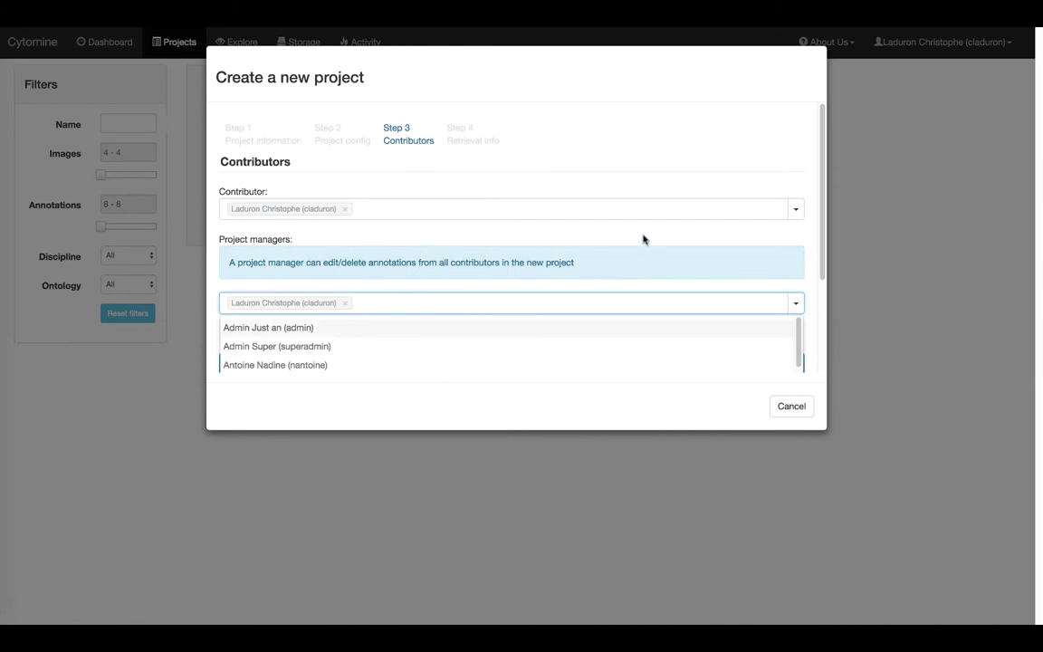
{"action": "left_click", "coordinate": [643, 238]}
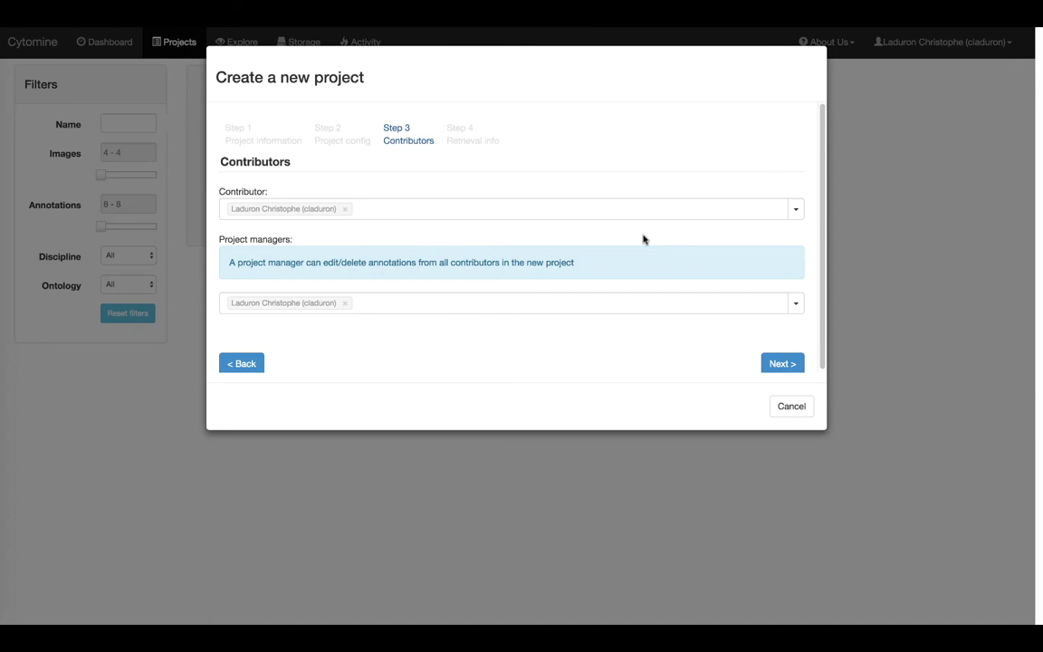
Enable retrieval search on all projects with the same ontology and save the new project.
{"action": "left_click", "coordinate": [769, 365]}
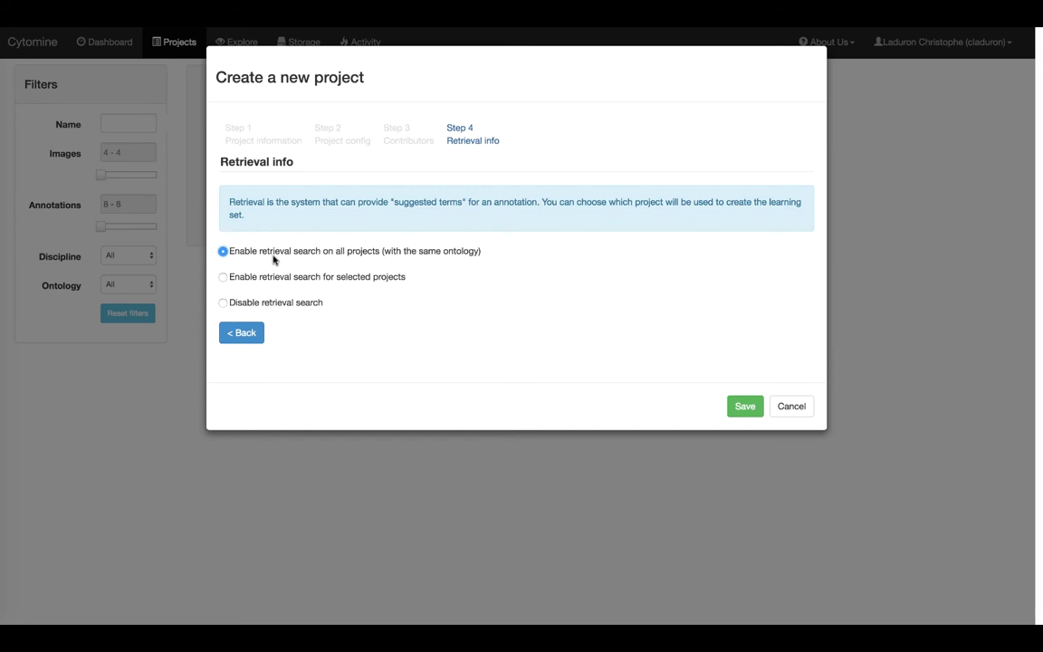
{"action": "left_click", "coordinate": [223, 277]}
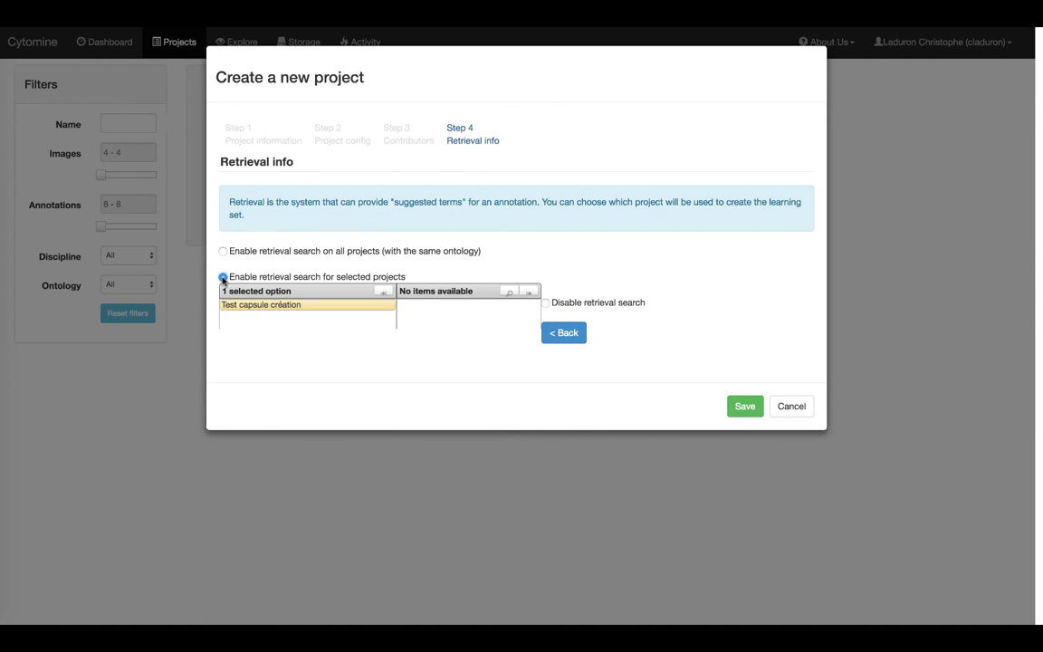
{"action": "left_click", "coordinate": [546, 304]}
{"action": "left_click", "coordinate": [223, 251]}
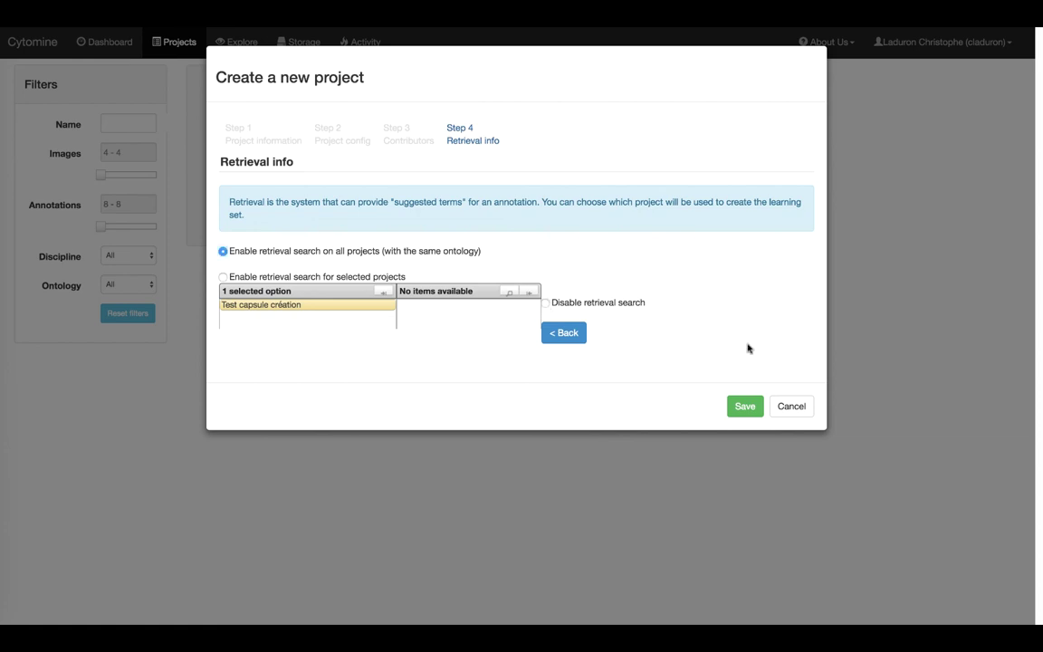
{"action": "left_click", "coordinate": [746, 408]}
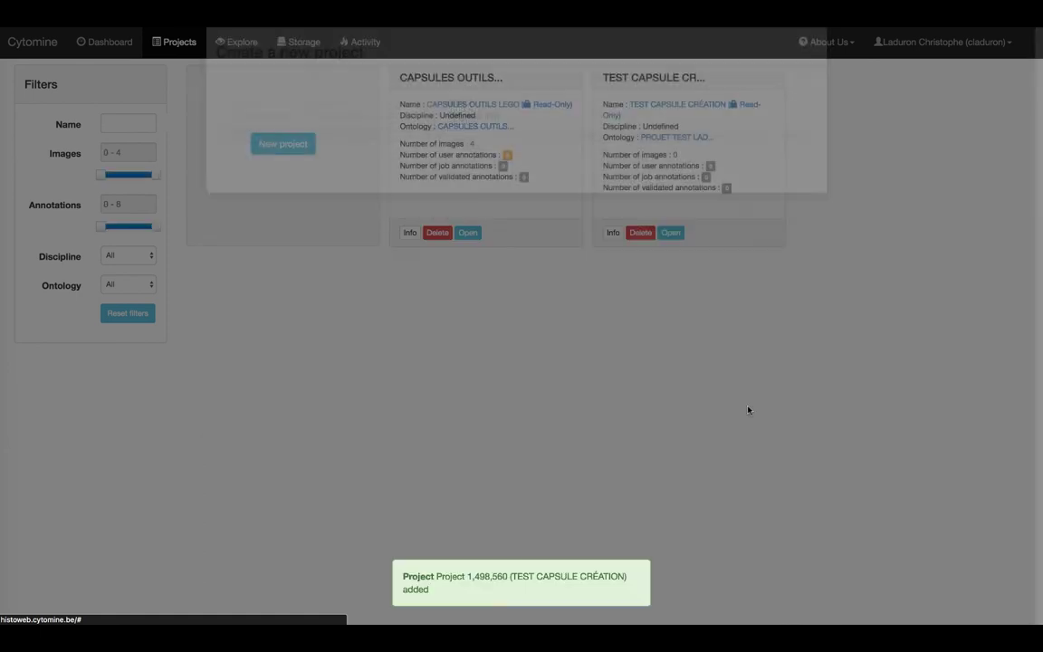